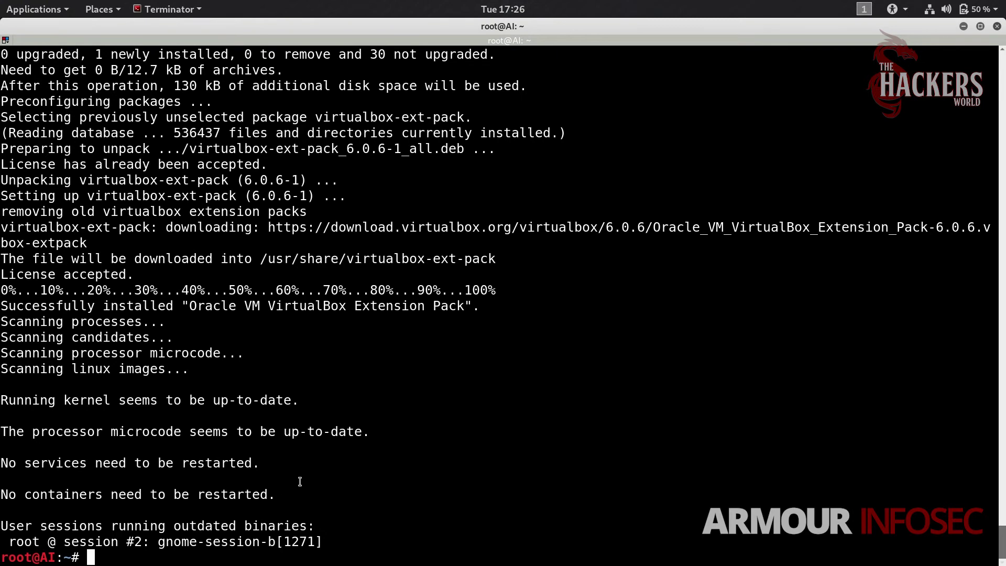
Switch from the terminal to VirtualBox by launching it from the favorite applications
{"action": "left_click", "coordinate": [51, 14]}
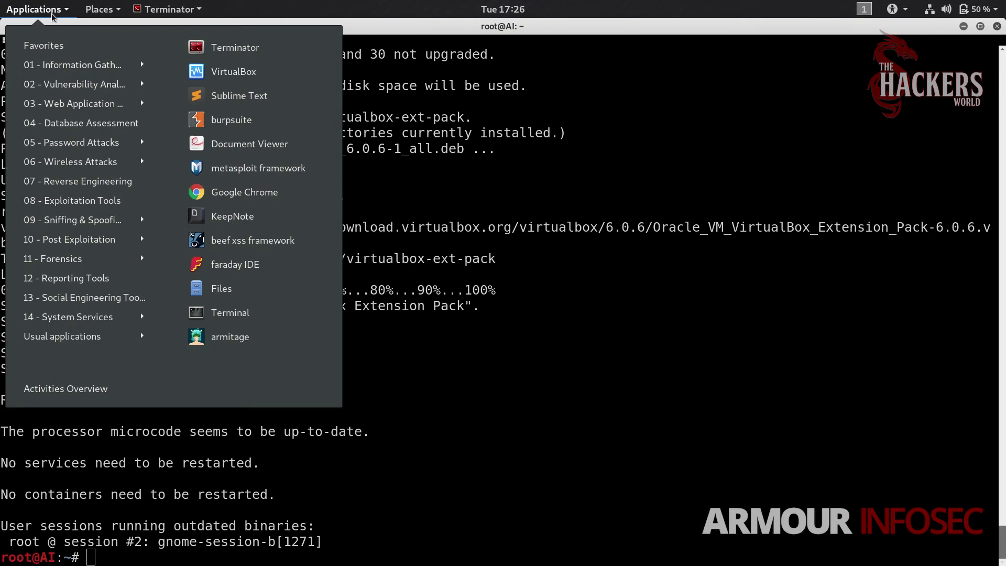
{"action": "left_click", "coordinate": [264, 73]}
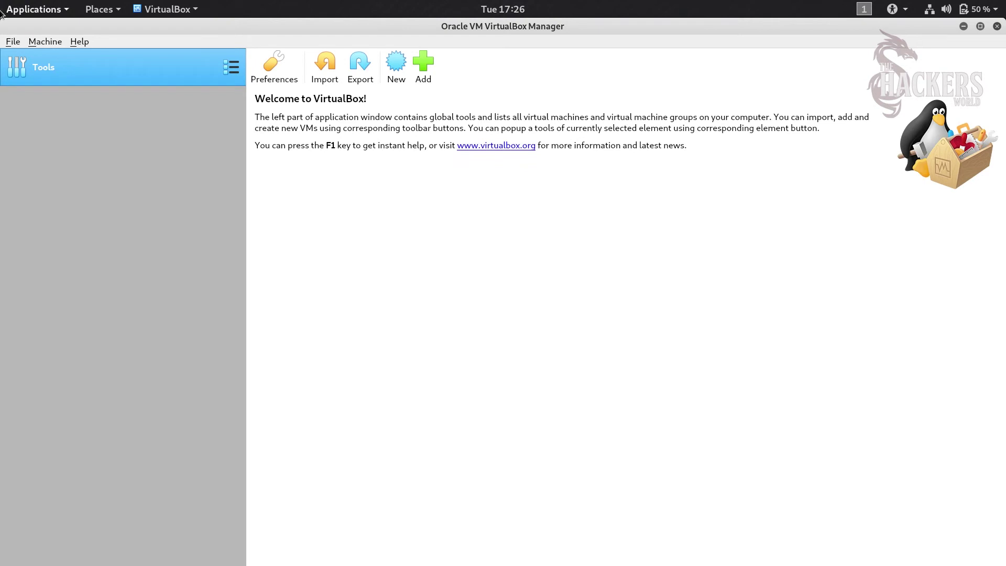
Search the installed applications for "vi" and open VirtualBox from the results
{"action": "mouse_move", "coordinate": [1, 2]}
{"action": "left_click", "coordinate": [11, 473]}
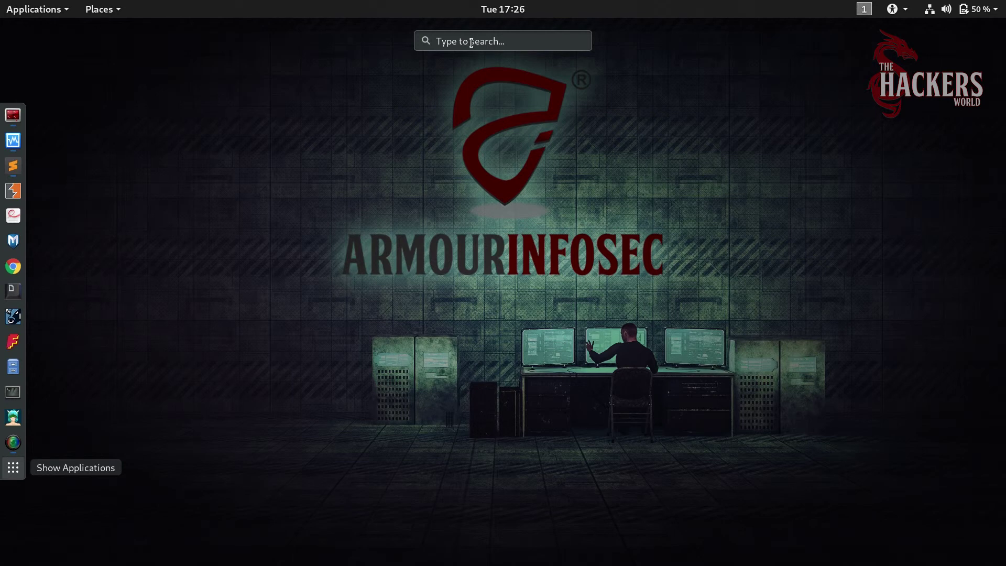
{"action": "left_click", "coordinate": [471, 34]}
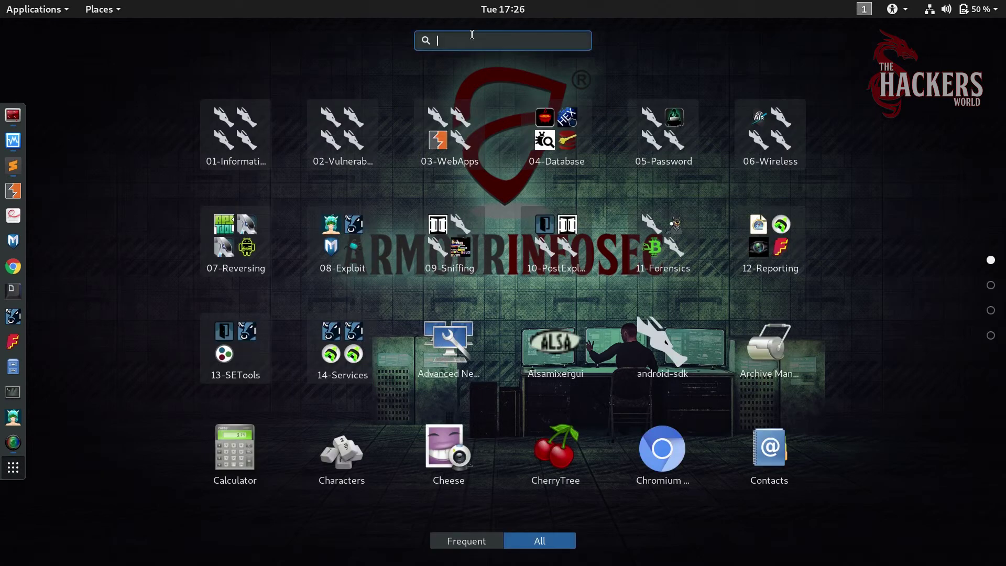
{"action": "type", "text": "vi"}
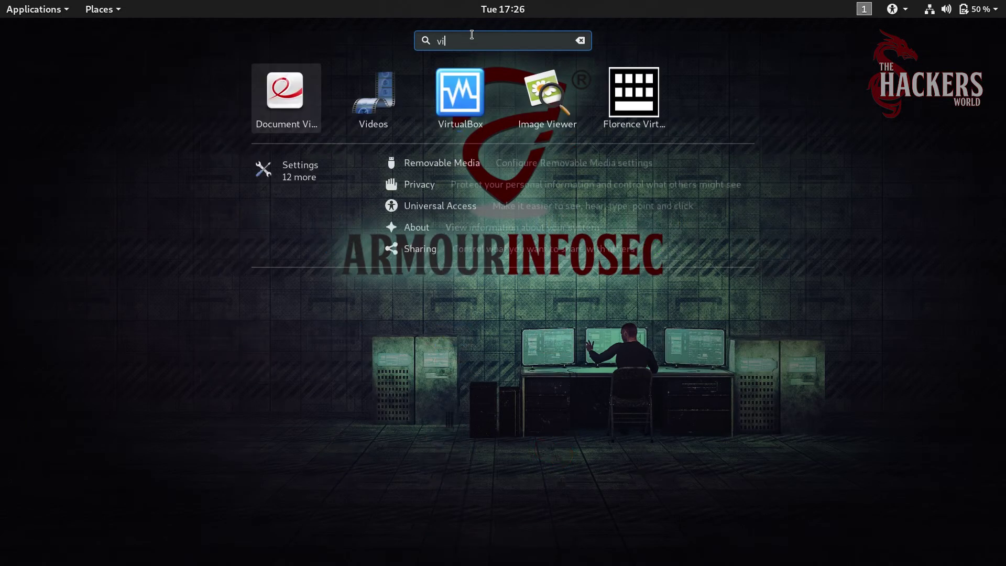
{"action": "left_click", "coordinate": [455, 90]}
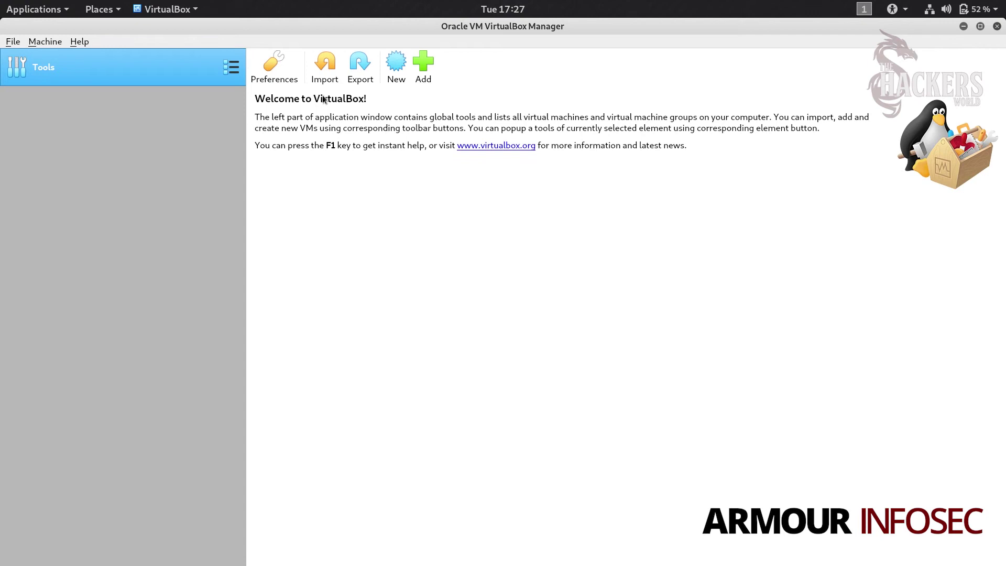
Start a new virtual machine named win7 with type Microsoft Windows and version Windows 7 (64-bit)
{"action": "left_click", "coordinate": [396, 64]}
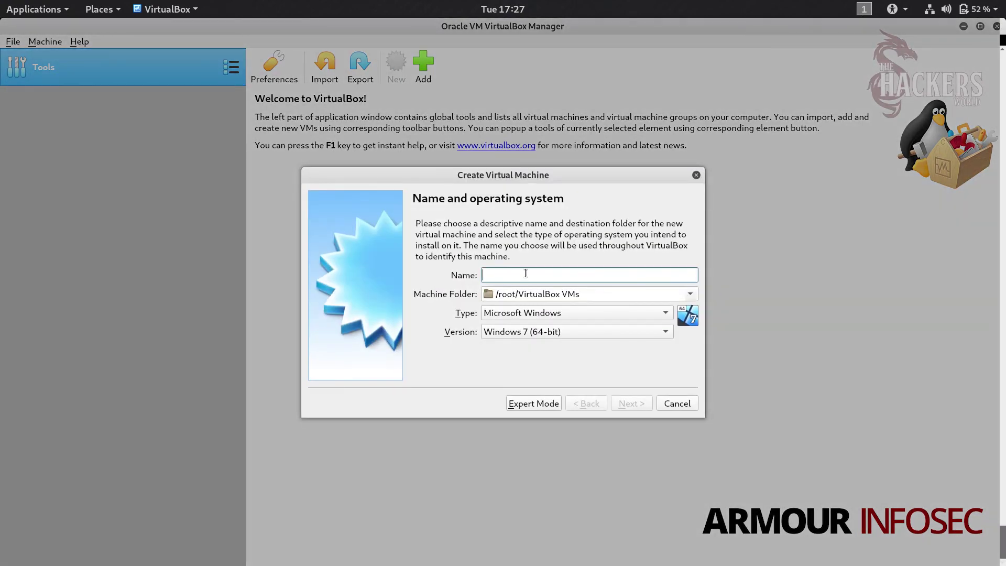
{"action": "type", "text": "win7"}
{"action": "left_click", "coordinate": [505, 316]}
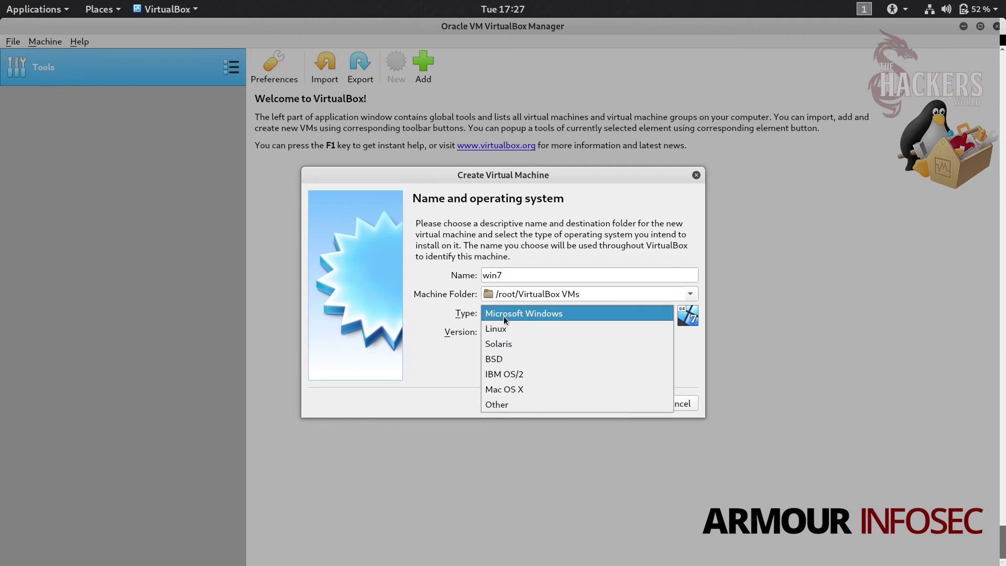
{"action": "left_click", "coordinate": [559, 322]}
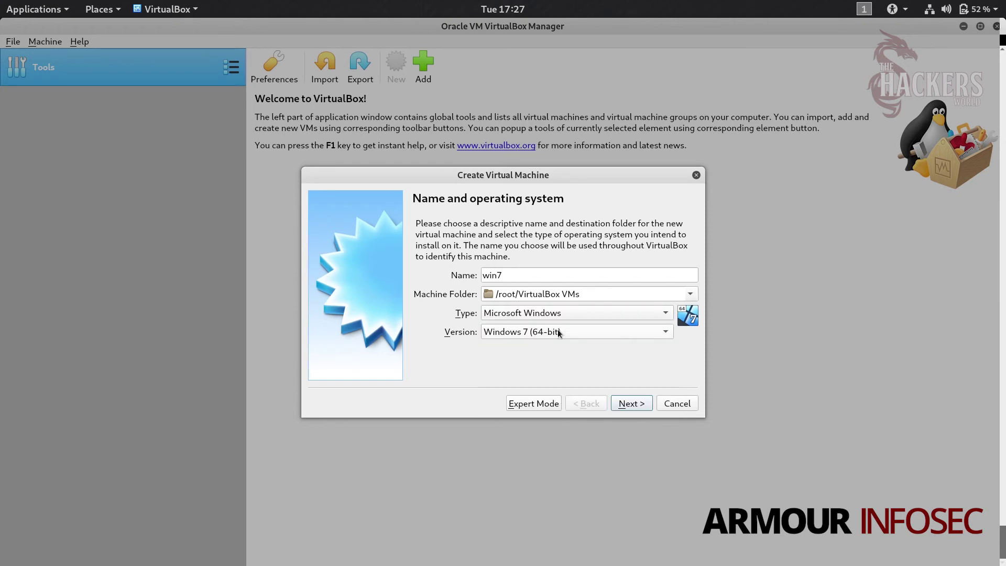
{"action": "left_click", "coordinate": [524, 333]}
{"action": "left_click", "coordinate": [551, 336]}
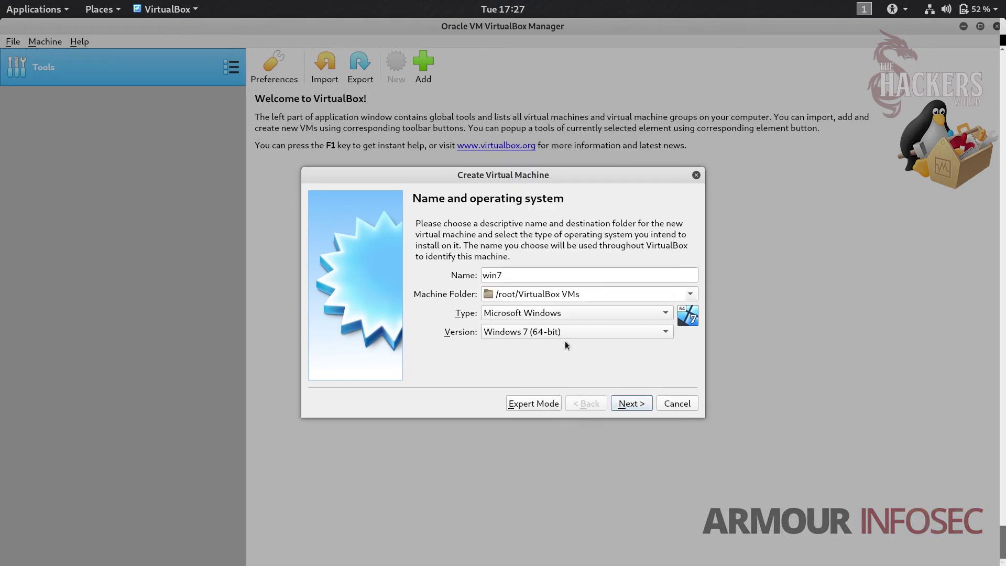
{"action": "left_click", "coordinate": [630, 405]}
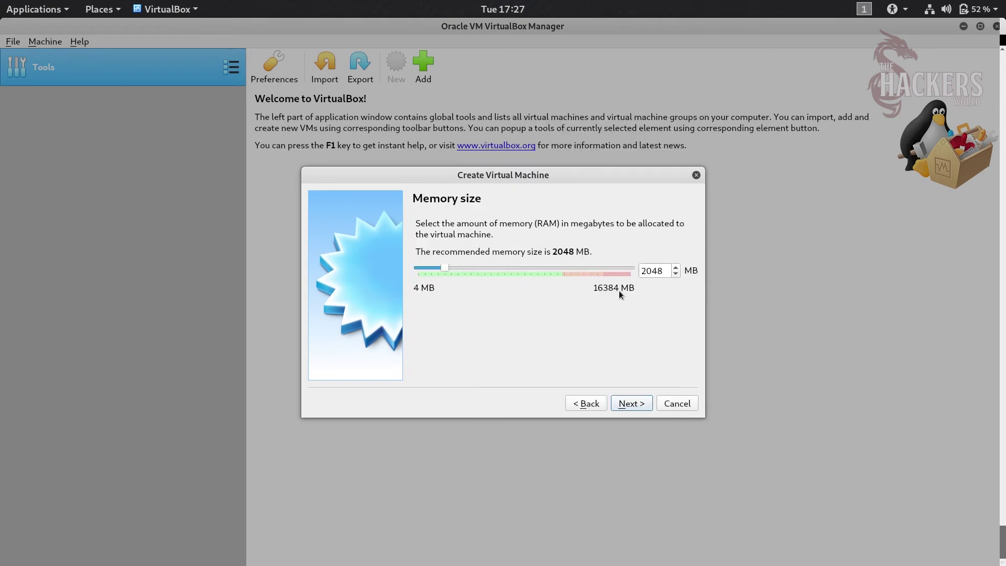
Set the win7 machine's memory size to 4048 MB and continue to the hard disk options
{"action": "left_click_drag", "start_coordinate": [669, 271], "coordinate": [562, 266]}
{"action": "type", "text": "4048"}
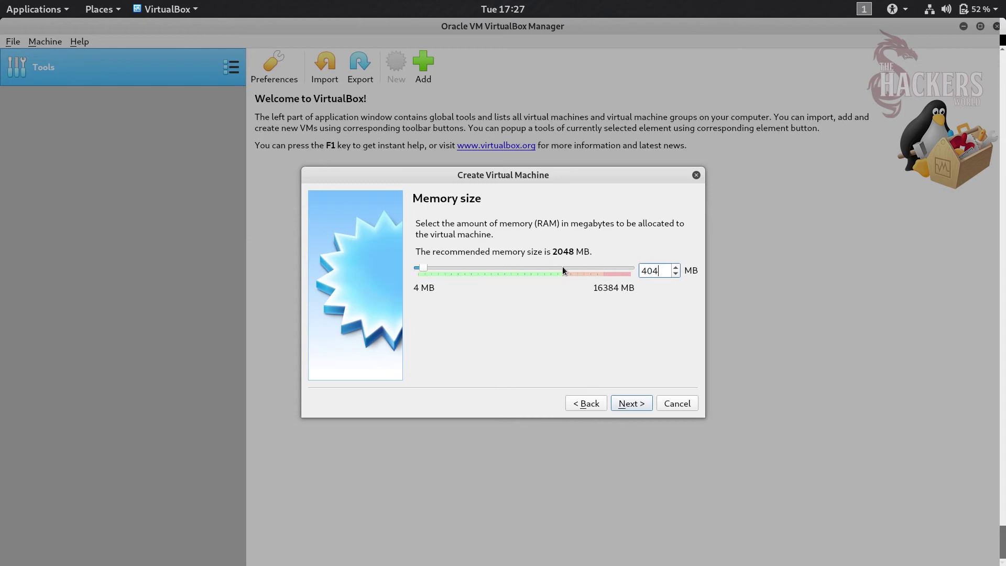
{"action": "left_click", "coordinate": [641, 403]}
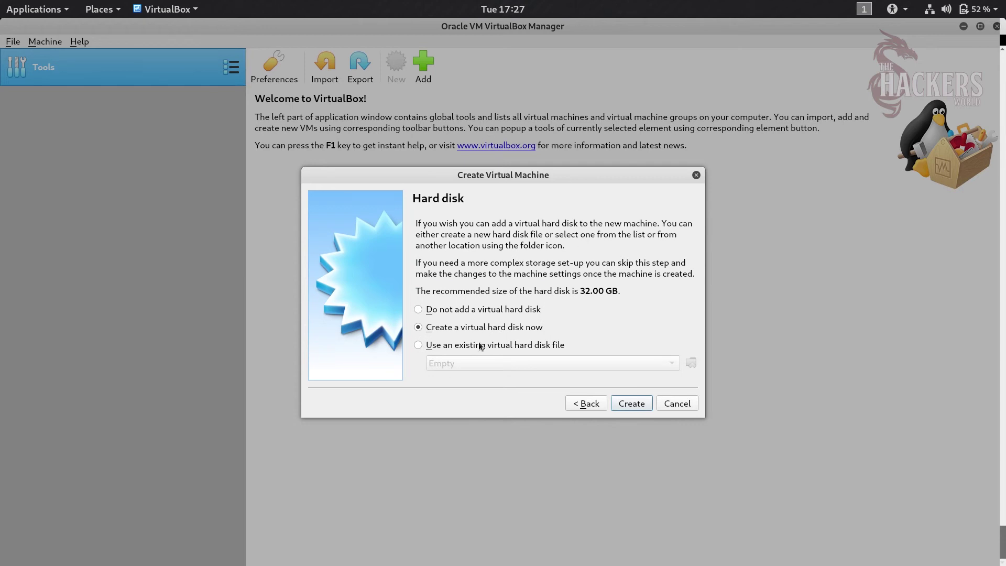
Create a new virtual hard disk as a dynamically allocated VDI with a size of 40.00 GB
{"action": "left_click", "coordinate": [638, 404]}
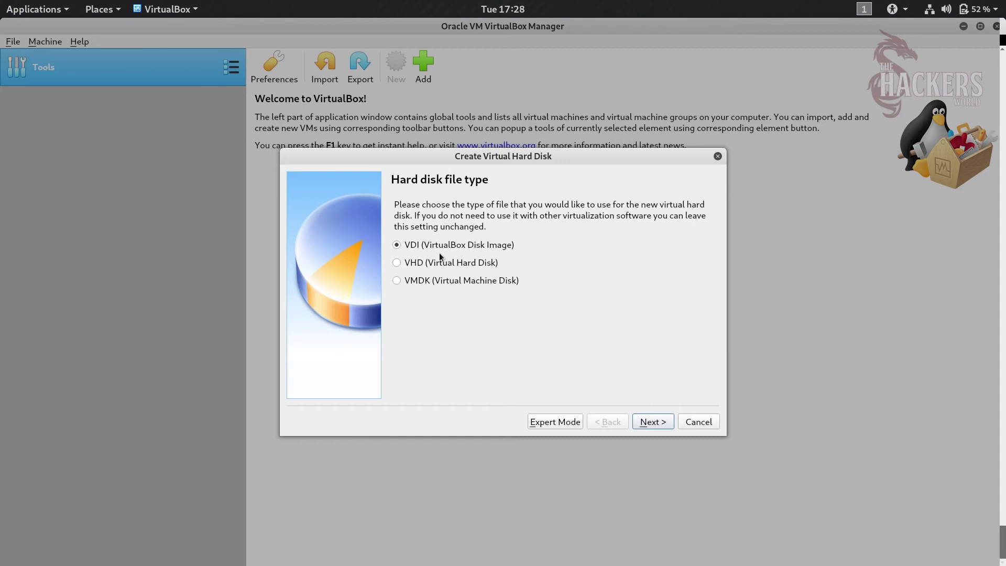
{"action": "left_click", "coordinate": [653, 423]}
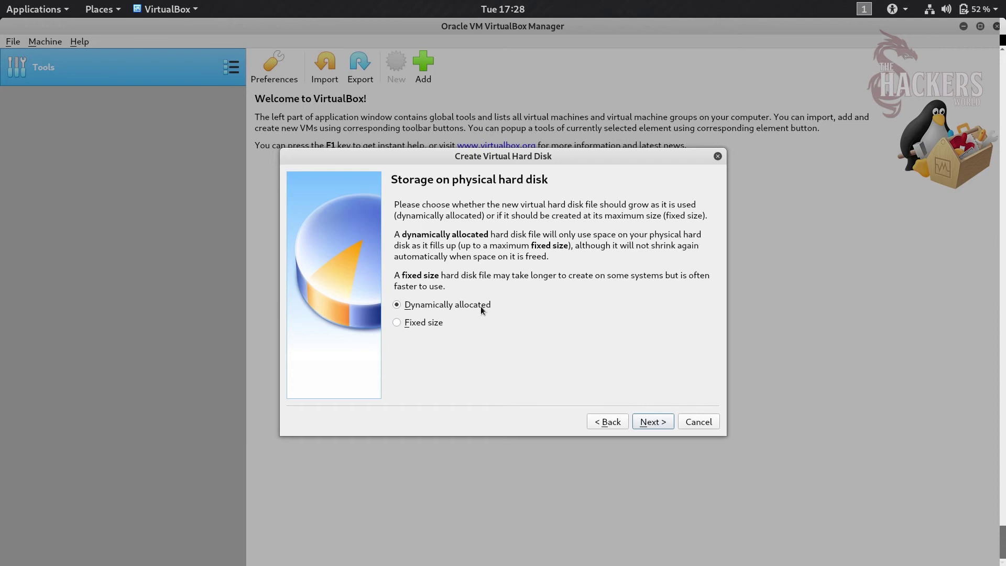
{"action": "left_click", "coordinate": [653, 423]}
{"action": "left_click_drag", "start_coordinate": [690, 283], "coordinate": [658, 283]}
{"action": "type", "text": "40.00 GB"}
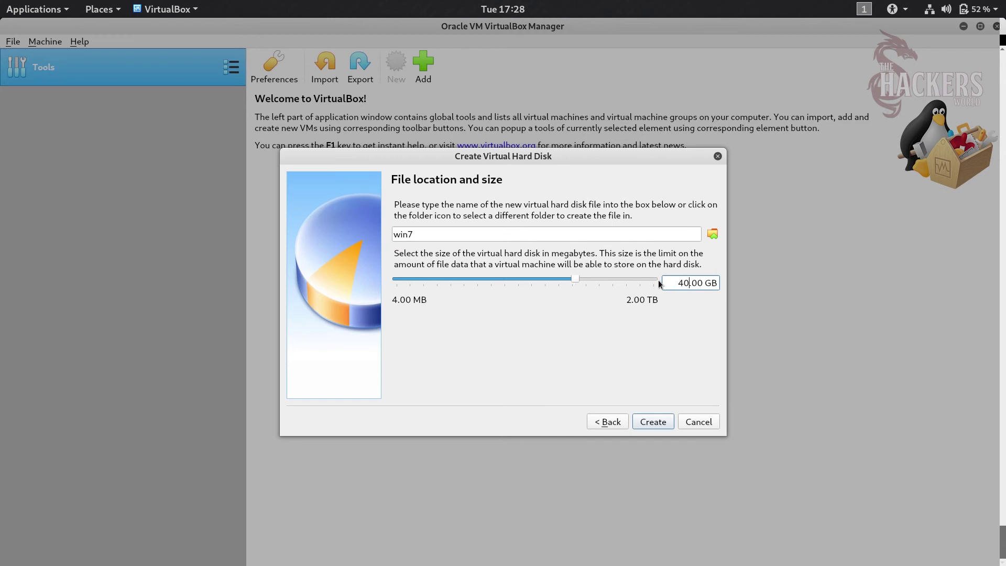
Choose /root/VirtualBox VMs/win7/win7.vdi as the disk file location and create the disk
{"action": "left_click", "coordinate": [712, 235]}
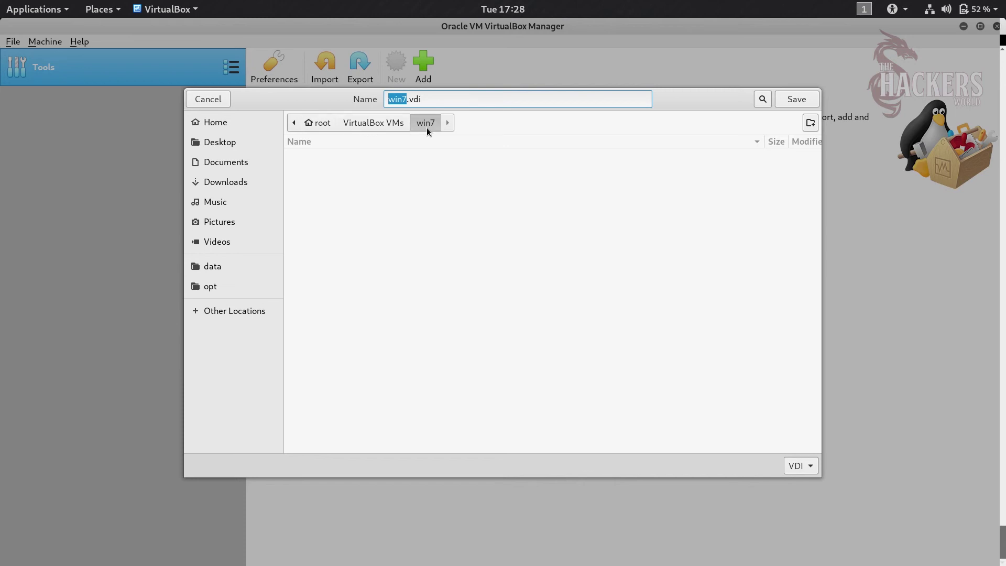
{"action": "left_click", "coordinate": [796, 99]}
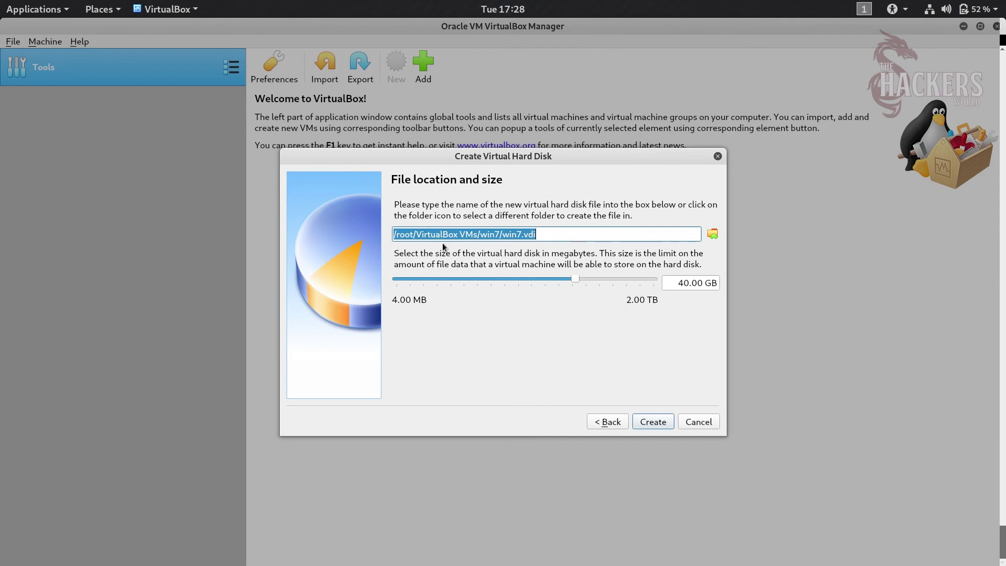
{"action": "left_click", "coordinate": [653, 422]}
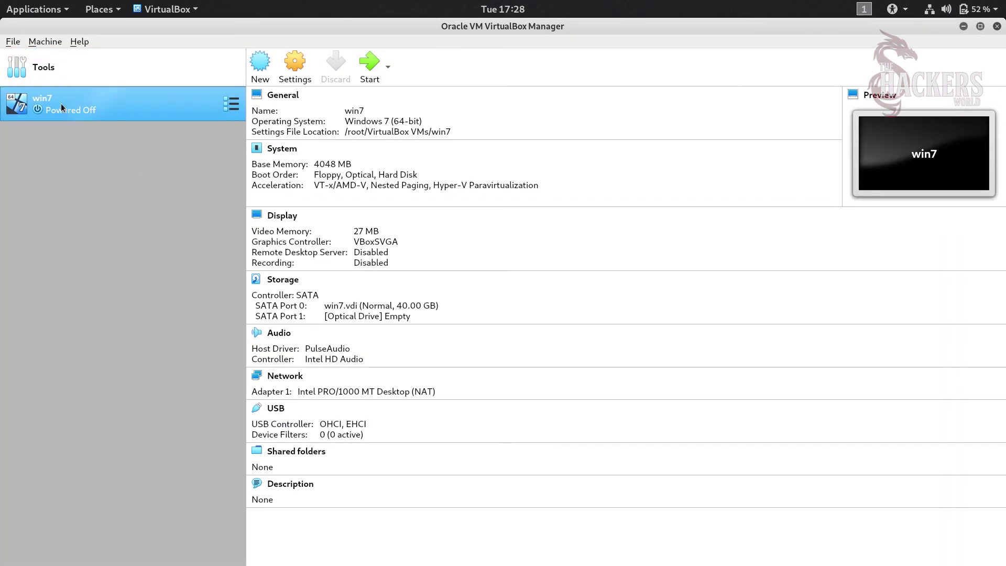
Switch to the file manager and open the win7 folder inside VirtualBox VMs in the home folder
{"action": "left_click", "coordinate": [101, 9]}
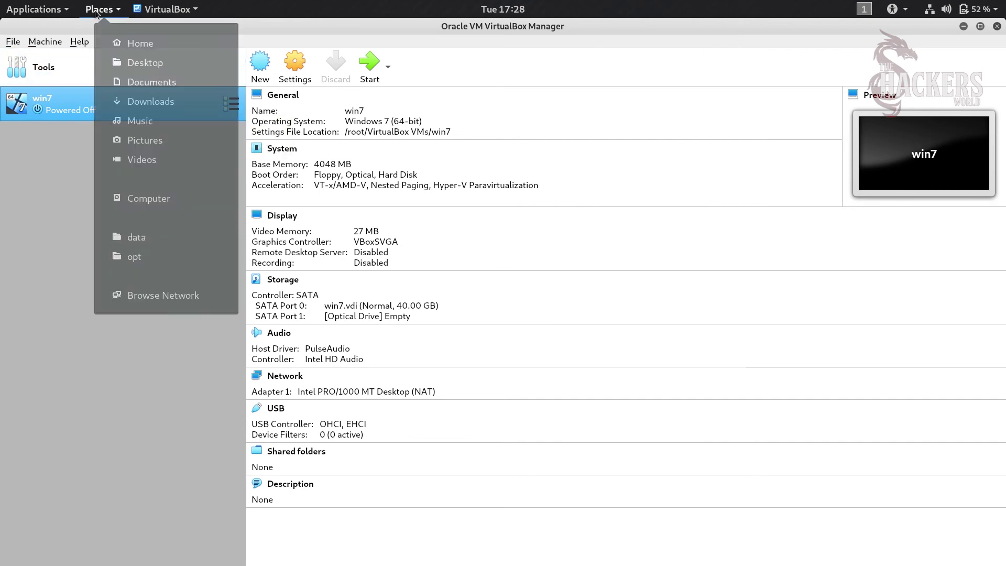
{"action": "left_click", "coordinate": [145, 50]}
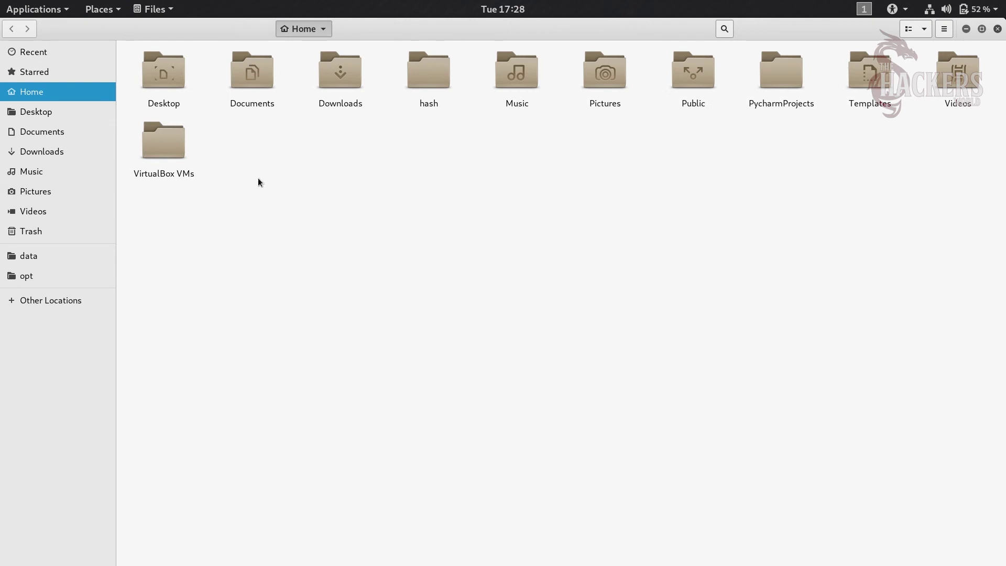
{"action": "double_click", "coordinate": [156, 148]}
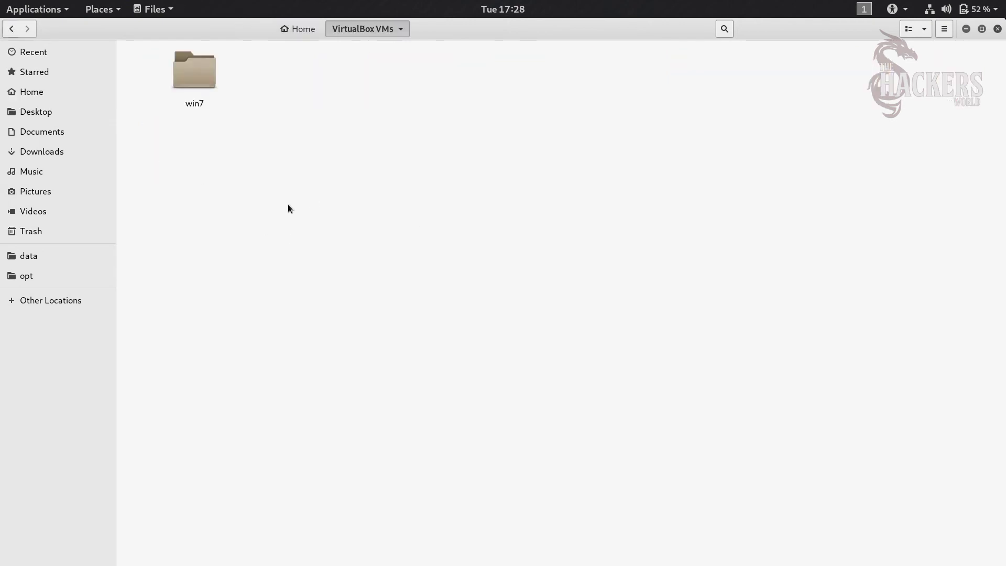
{"action": "double_click", "coordinate": [198, 75]}
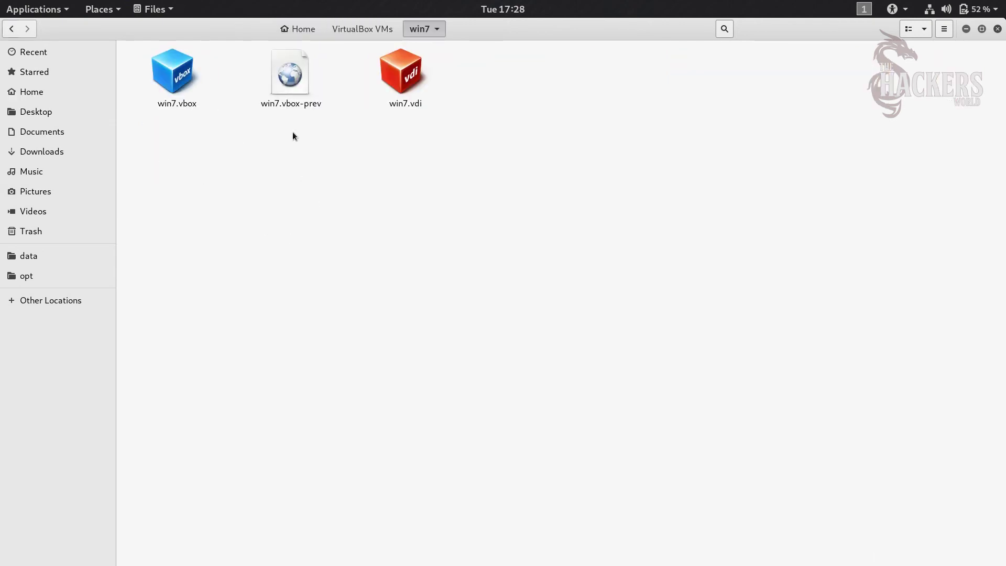
Check the size of win7.vdi in its properties, highlight the size value, and close the properties
{"action": "left_click", "coordinate": [396, 79]}
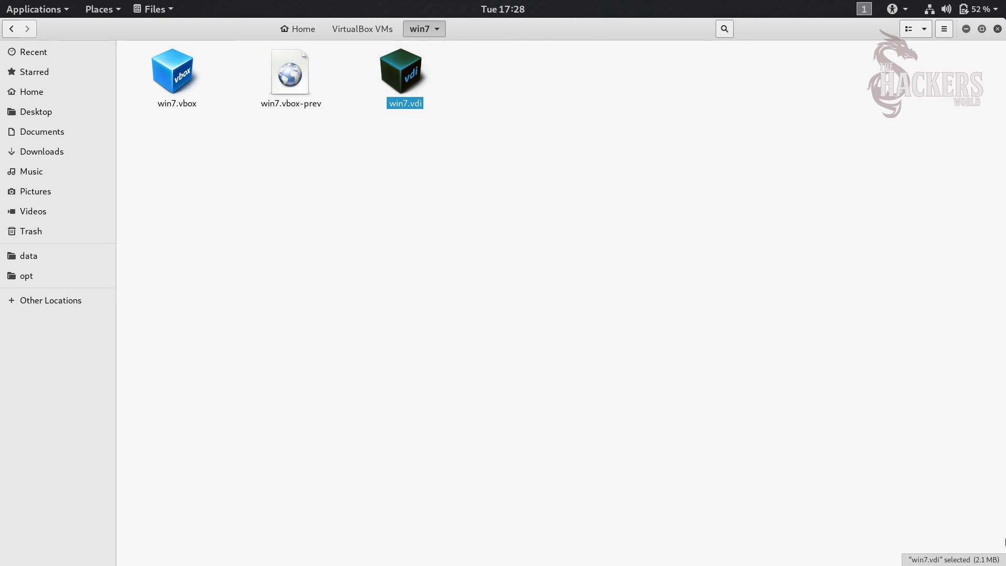
{"action": "right_click", "coordinate": [402, 78]}
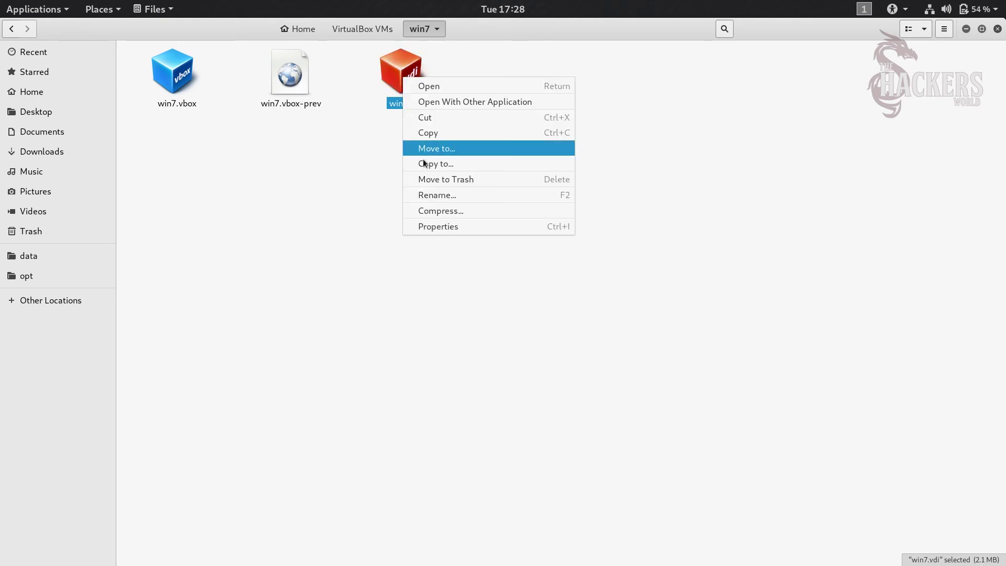
{"action": "left_click", "coordinate": [466, 226]}
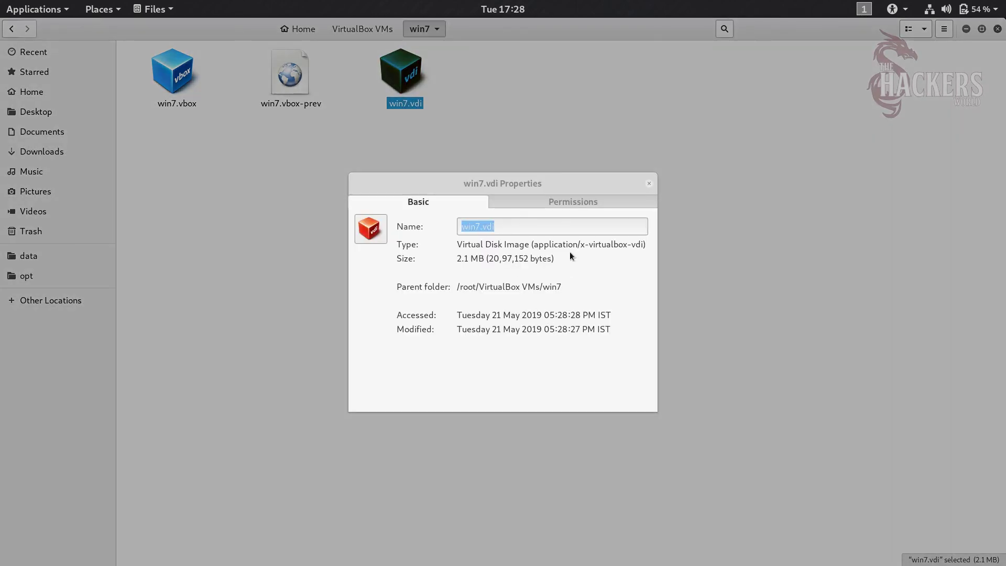
{"action": "left_click_drag", "start_coordinate": [465, 259], "coordinate": [484, 259]}
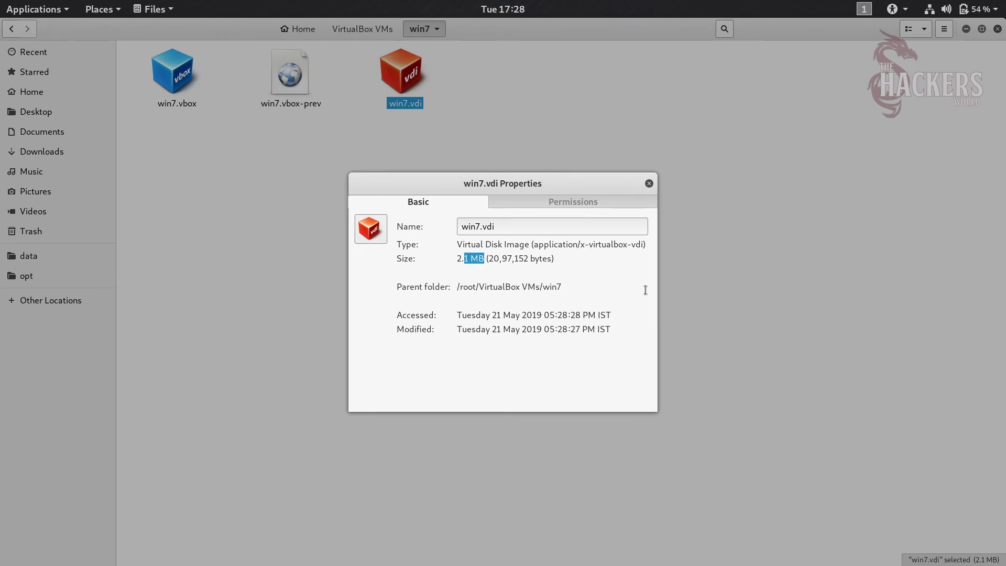
{"action": "left_click", "coordinate": [648, 183]}
{"action": "left_click", "coordinate": [567, 168]}
Return to the VirtualBox VMs folder and switch back to the VirtualBox Manager window
{"action": "left_click", "coordinate": [335, 28]}
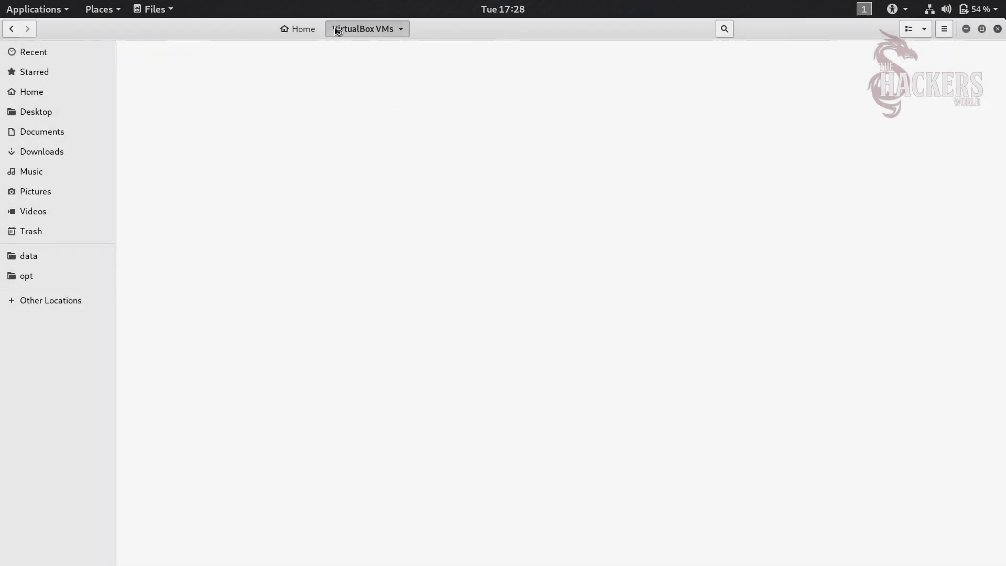
{"action": "left_click", "coordinate": [283, 251]}
{"action": "mouse_move", "coordinate": [1, 1]}
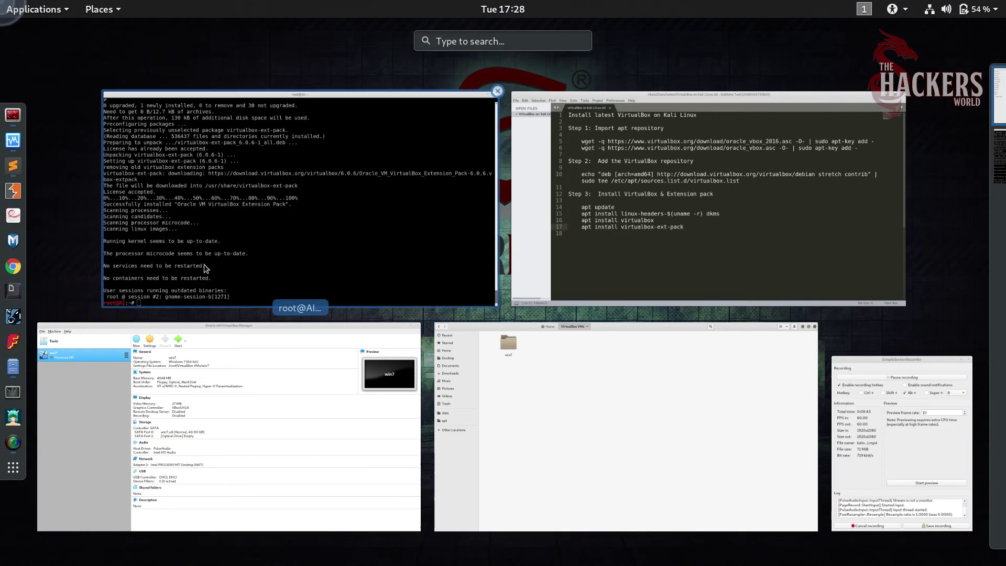
{"action": "left_click", "coordinate": [272, 420]}
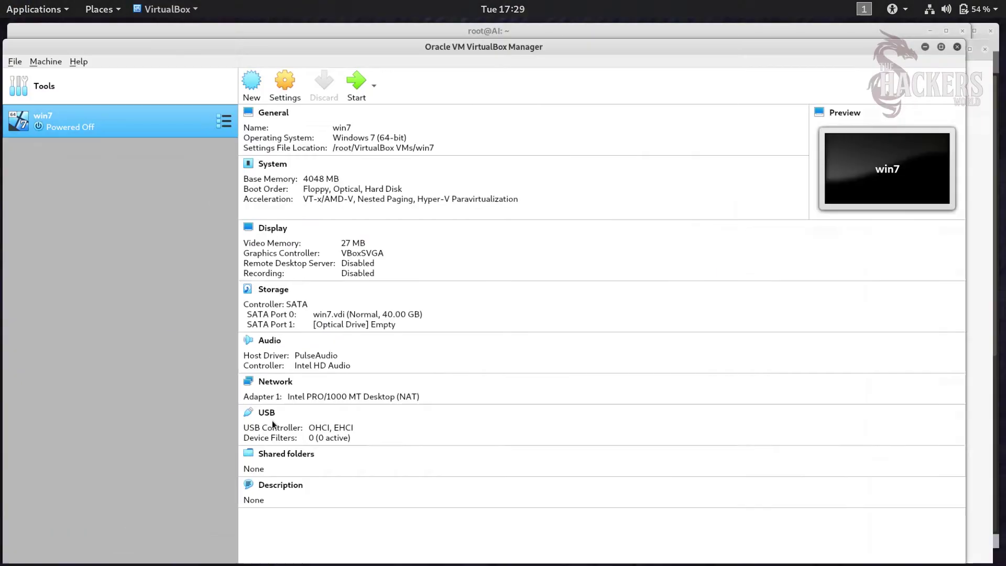
Start another virtual machine named win7-2 with type Microsoft Windows and version Windows 7 (64-bit)
{"action": "left_click", "coordinate": [261, 66]}
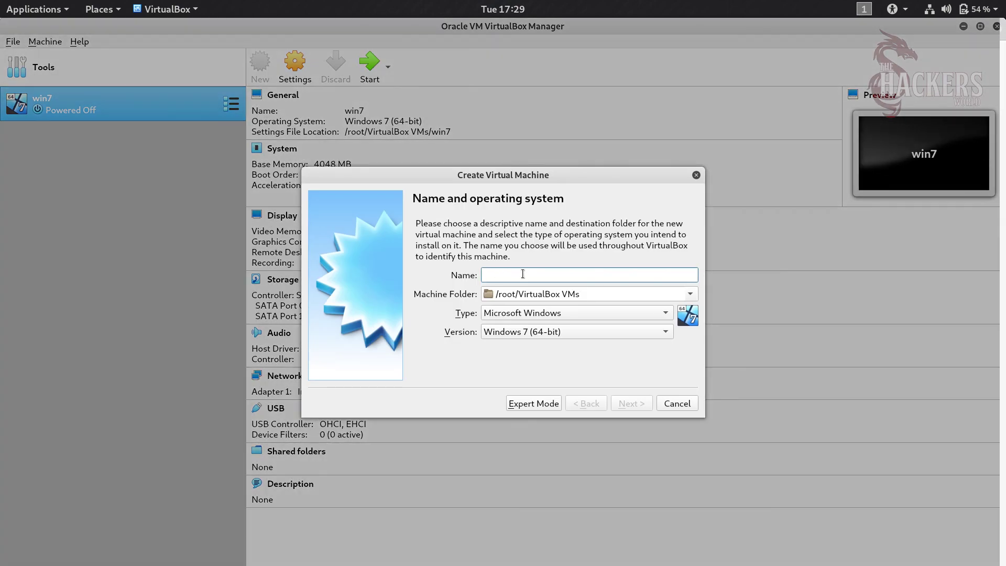
{"action": "type", "text": "win7-2"}
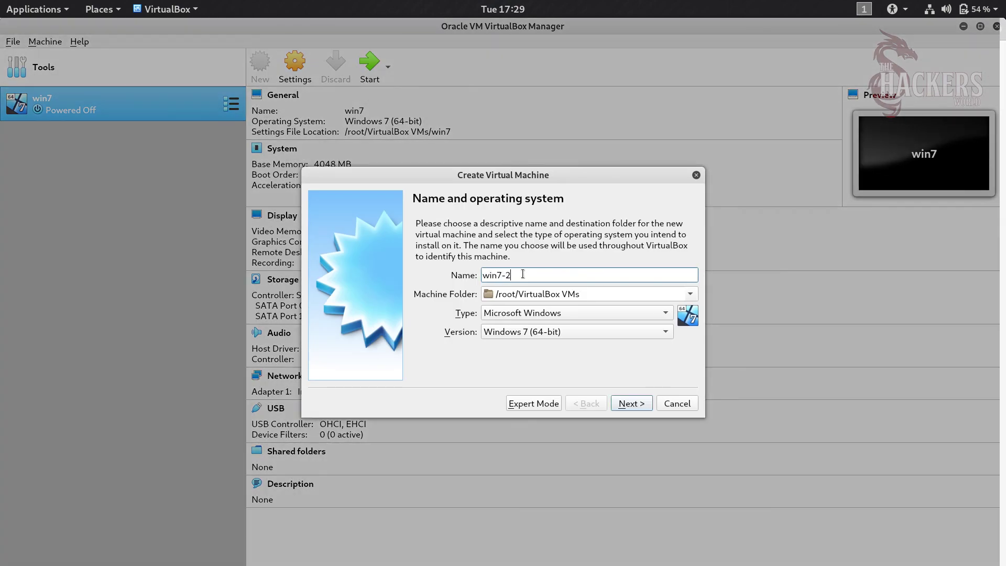
{"action": "left_click", "coordinate": [554, 315]}
{"action": "left_click", "coordinate": [554, 315]}
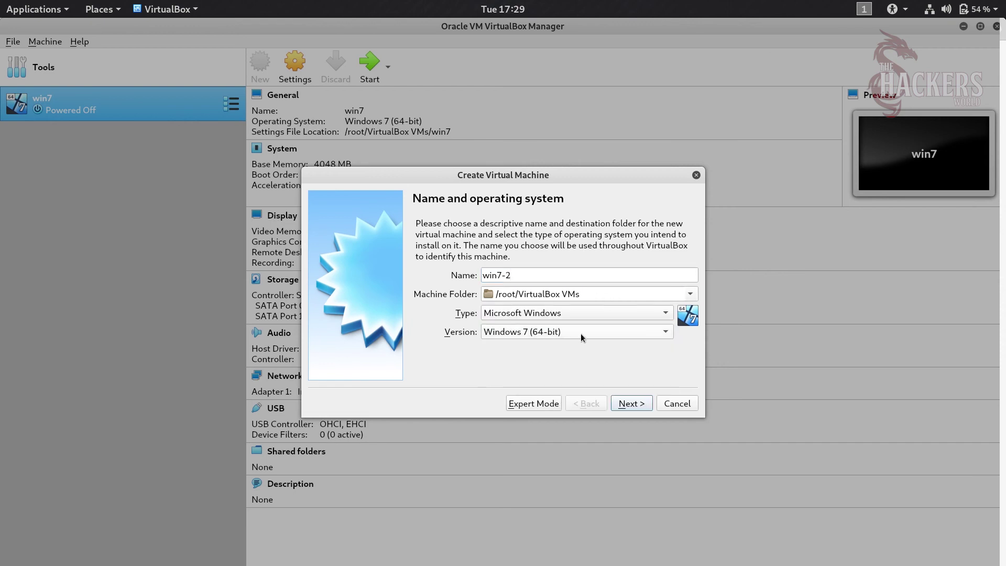
{"action": "left_click", "coordinate": [634, 404]}
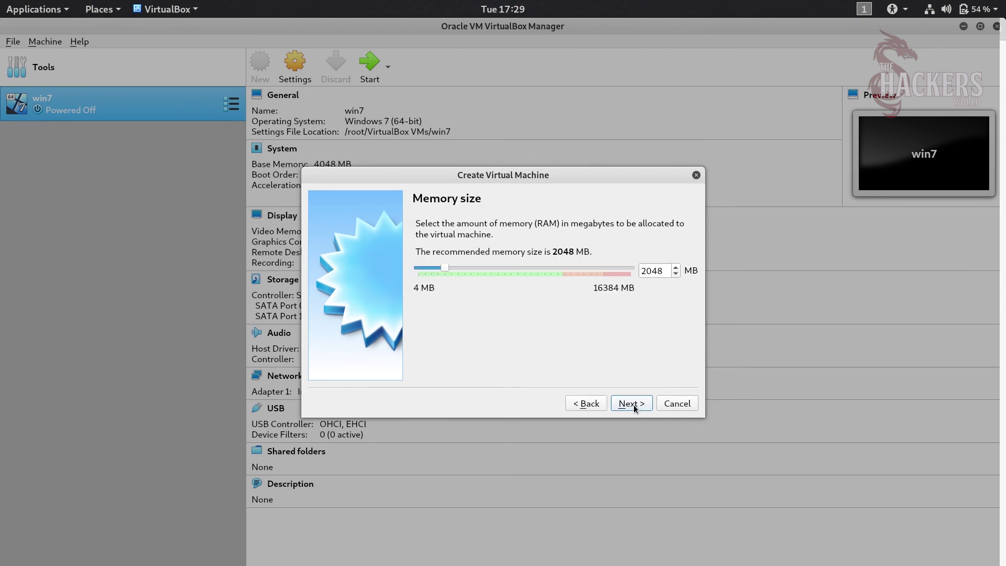
Set the memory size of win7-2 to 4048 MB and proceed with creating a new virtual hard disk
{"action": "left_click_drag", "start_coordinate": [661, 272], "coordinate": [628, 269]}
{"action": "type", "text": "4048"}
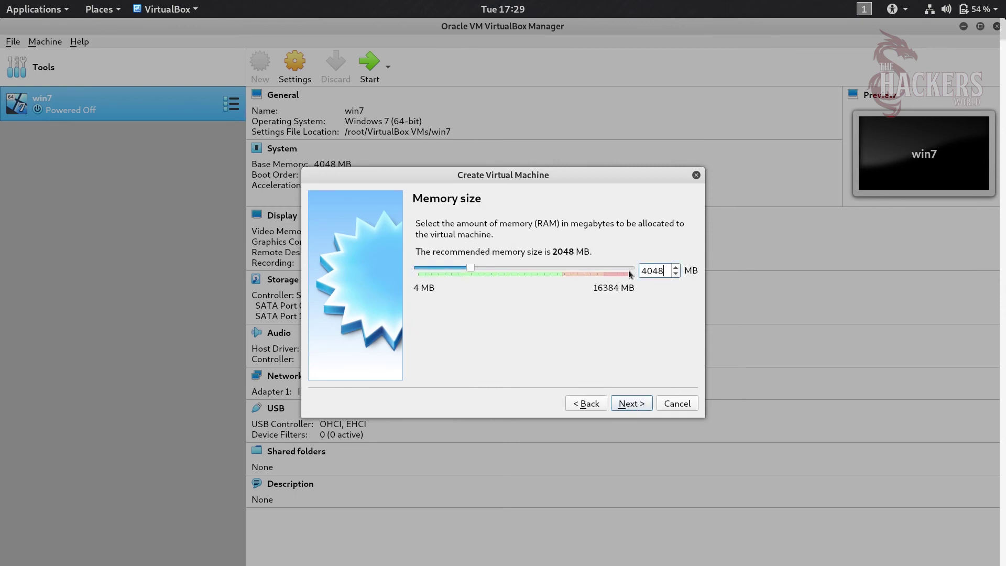
{"action": "left_click", "coordinate": [634, 404]}
{"action": "left_click", "coordinate": [633, 406]}
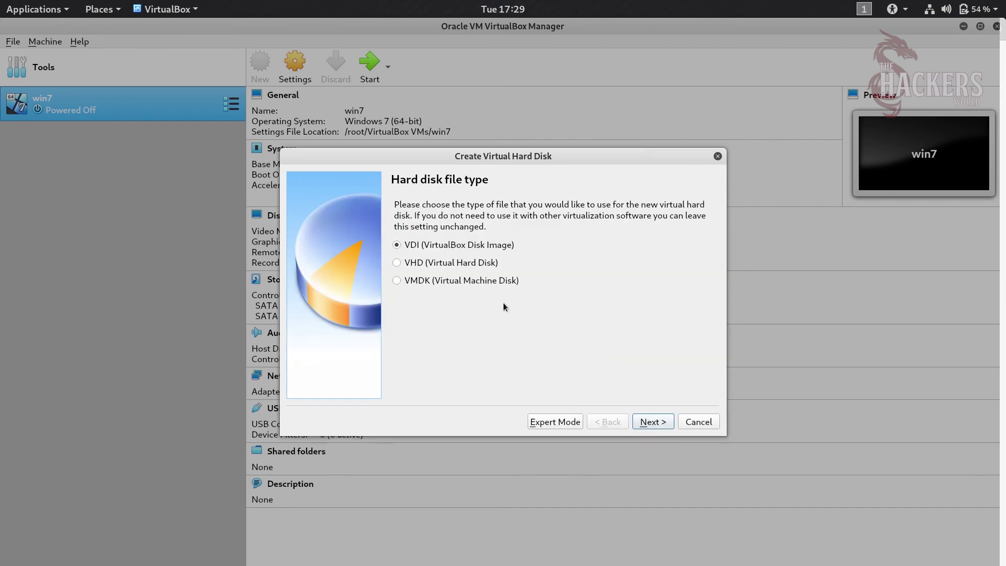
Create the win7-2 virtual hard disk as a fixed size VDI of 2.00 GB
{"action": "left_click", "coordinate": [662, 422]}
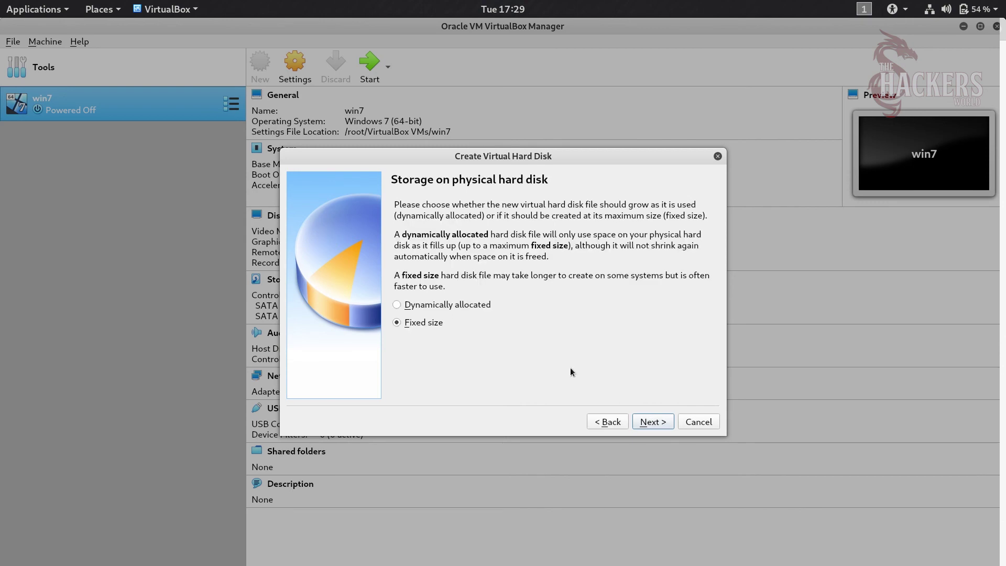
{"action": "left_click", "coordinate": [663, 422]}
{"action": "left_click_drag", "start_coordinate": [683, 285], "coordinate": [676, 284]}
{"action": "key", "text": "BackSpace"}
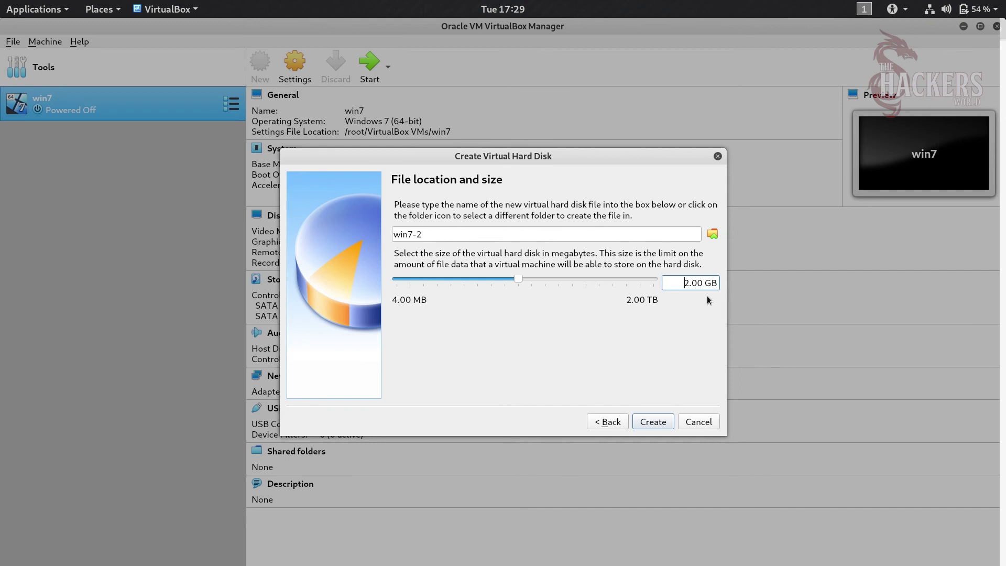
{"action": "left_click", "coordinate": [653, 422]}
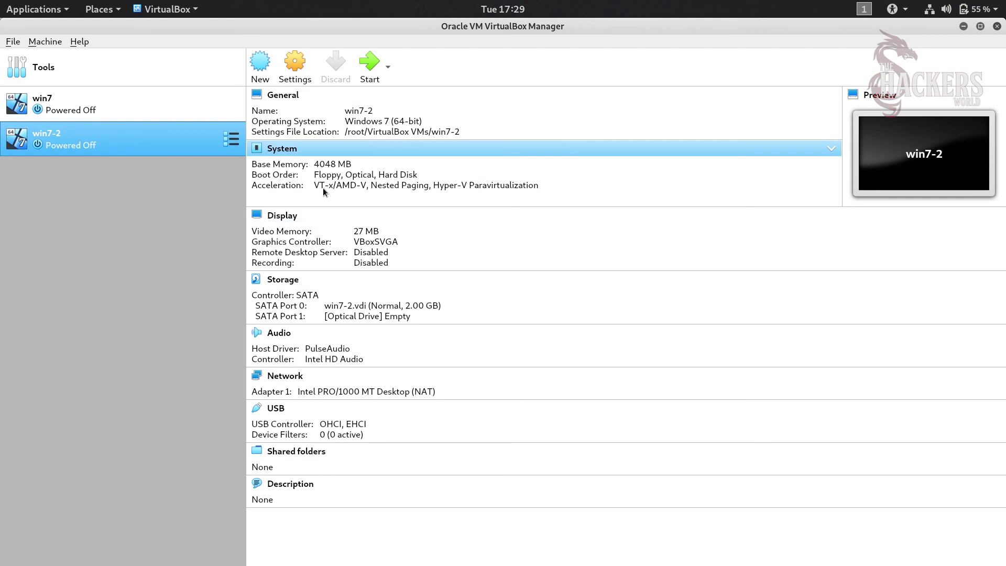
Switch to the file manager and open the win7-2 folder inside VirtualBox VMs
{"action": "key", "text": "super"}
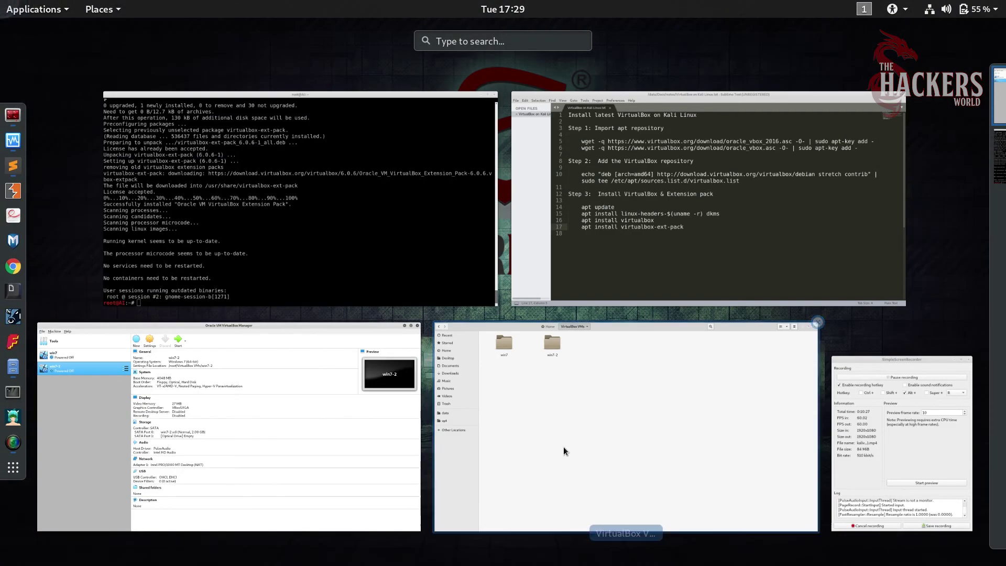
{"action": "left_click", "coordinate": [561, 367]}
{"action": "double_click", "coordinate": [321, 66]}
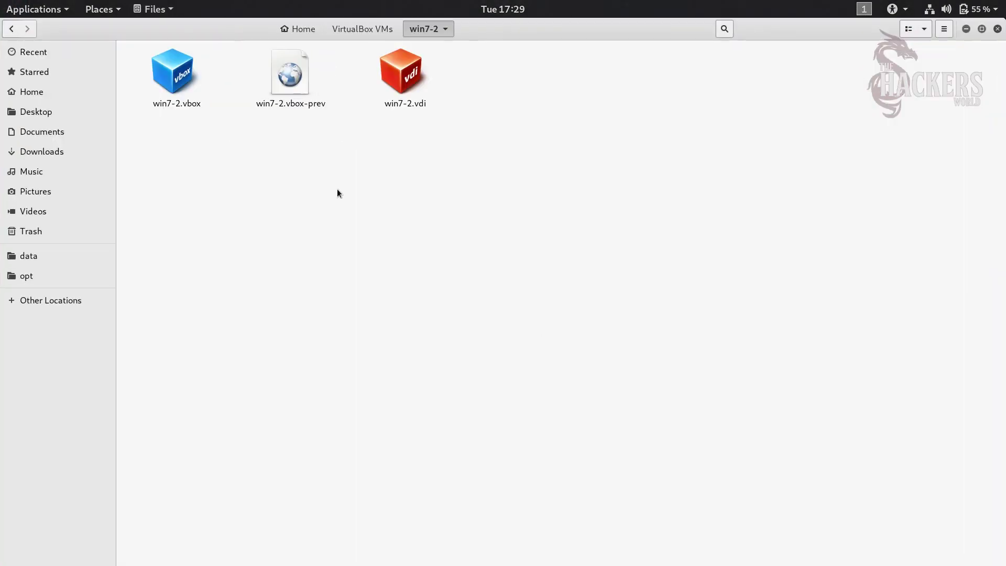
Check the size of win7-2.vdi in its properties, highlight the size value, and close the properties
{"action": "left_click", "coordinate": [399, 89]}
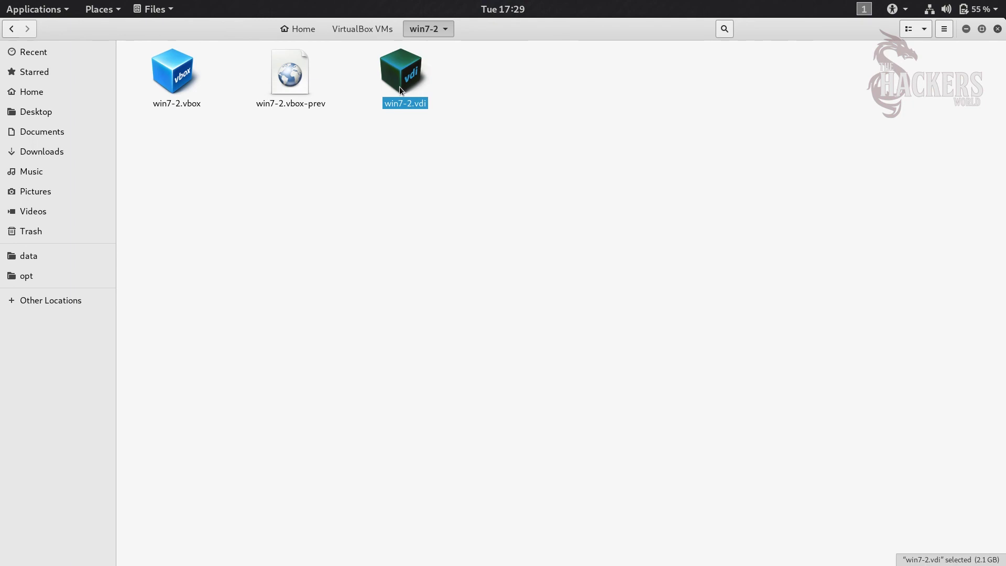
{"action": "right_click", "coordinate": [400, 86]}
{"action": "left_click", "coordinate": [453, 243]}
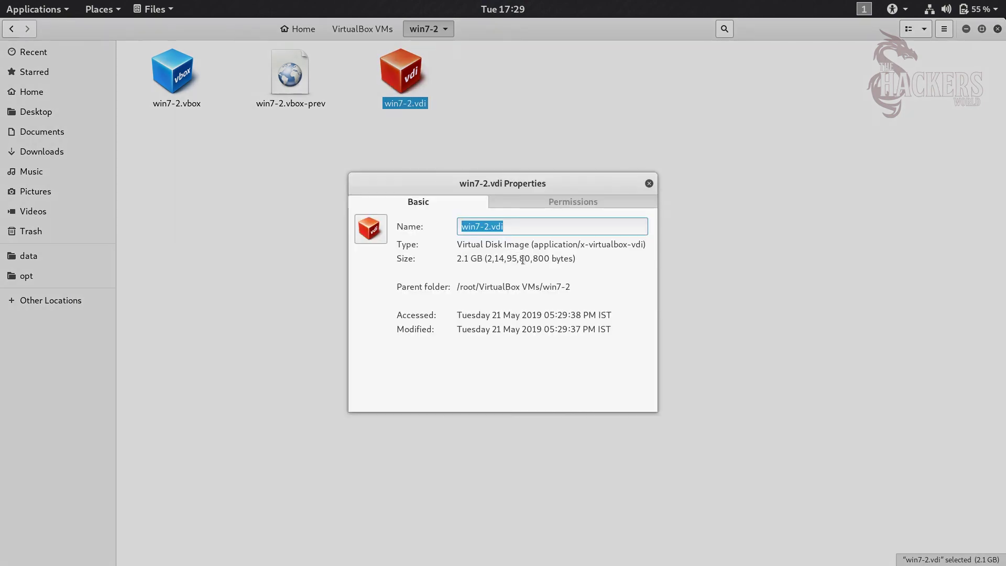
{"action": "triple_click", "coordinate": [465, 258]}
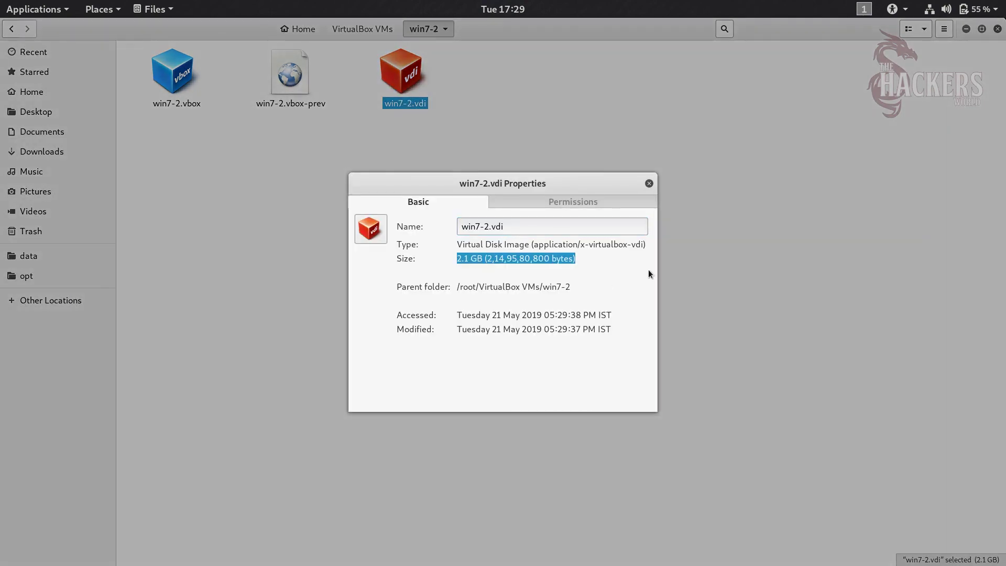
{"action": "left_click", "coordinate": [649, 183]}
Go back to the VirtualBox VMs folder, look inside the win7 folder for comparison, and return to VirtualBox VMs
{"action": "left_click", "coordinate": [362, 29]}
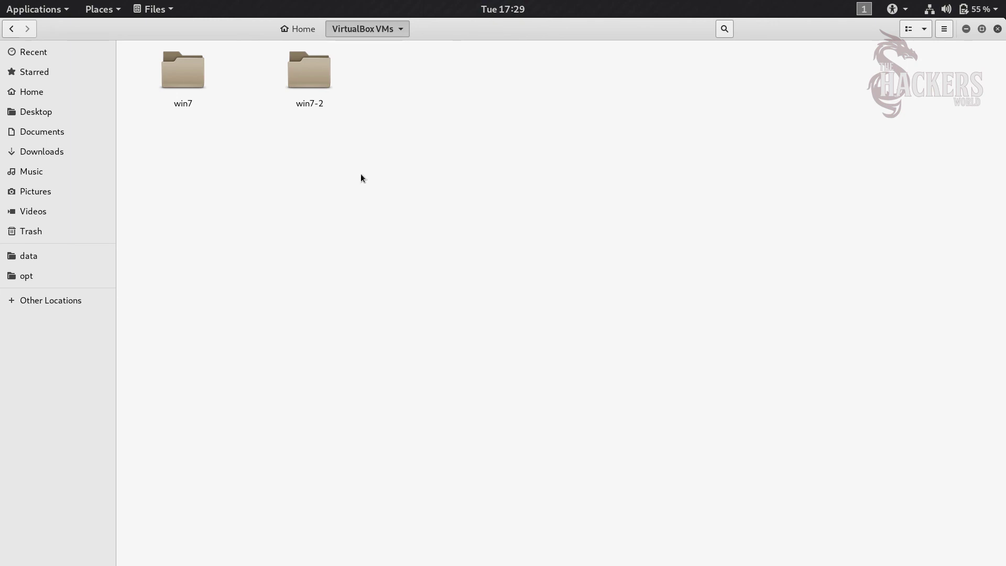
{"action": "double_click", "coordinate": [174, 72]}
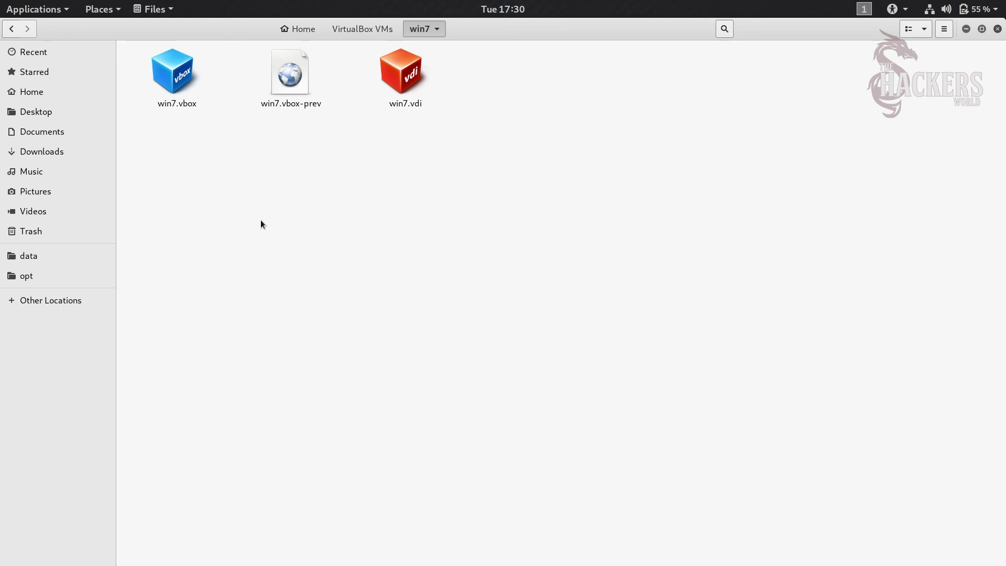
{"action": "left_click", "coordinate": [347, 26]}
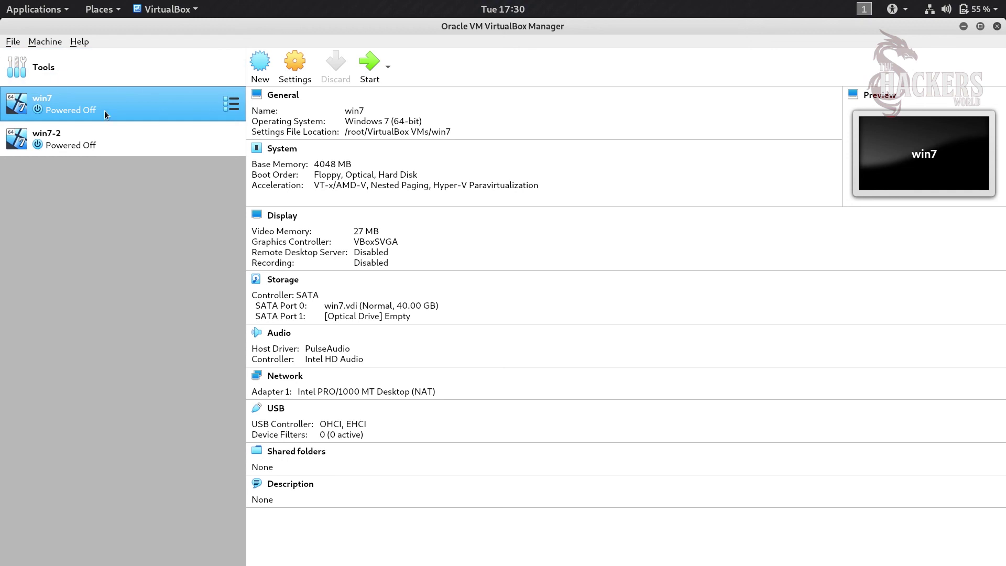
Start the win7 virtual machine without a start-up disk and close it with the option to power off the machine
{"action": "left_click", "coordinate": [369, 62]}
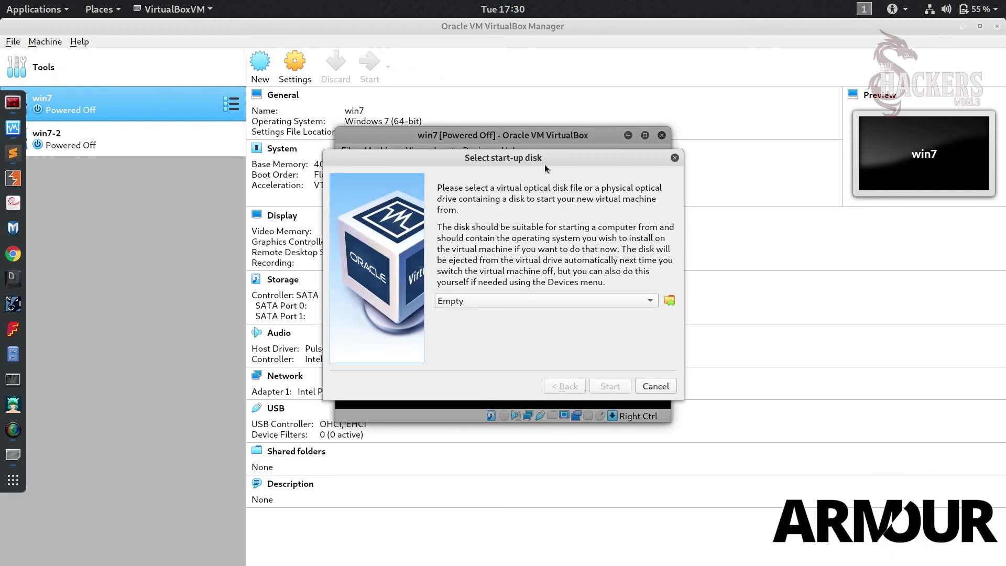
{"action": "left_click", "coordinate": [676, 159]}
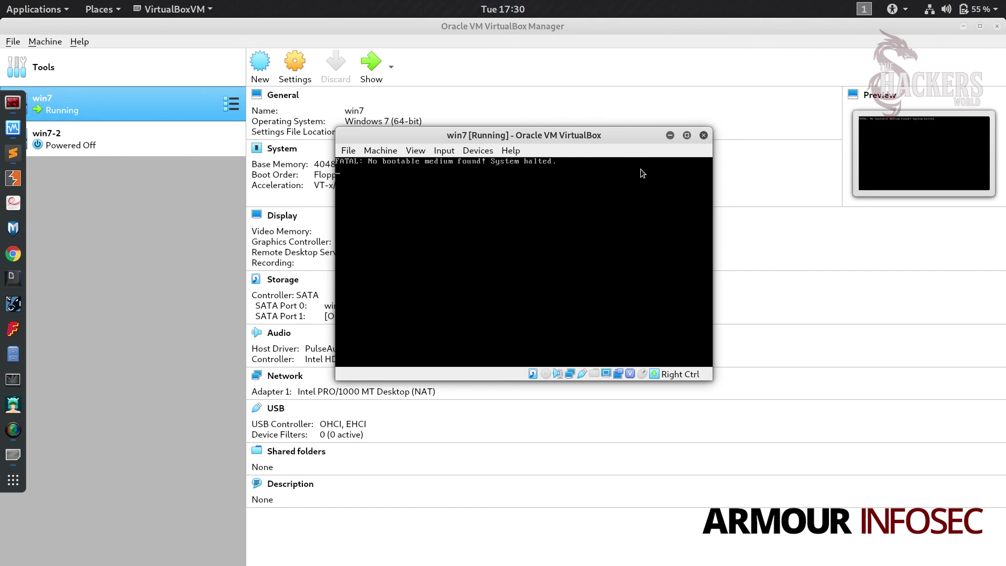
{"action": "left_click", "coordinate": [704, 136]}
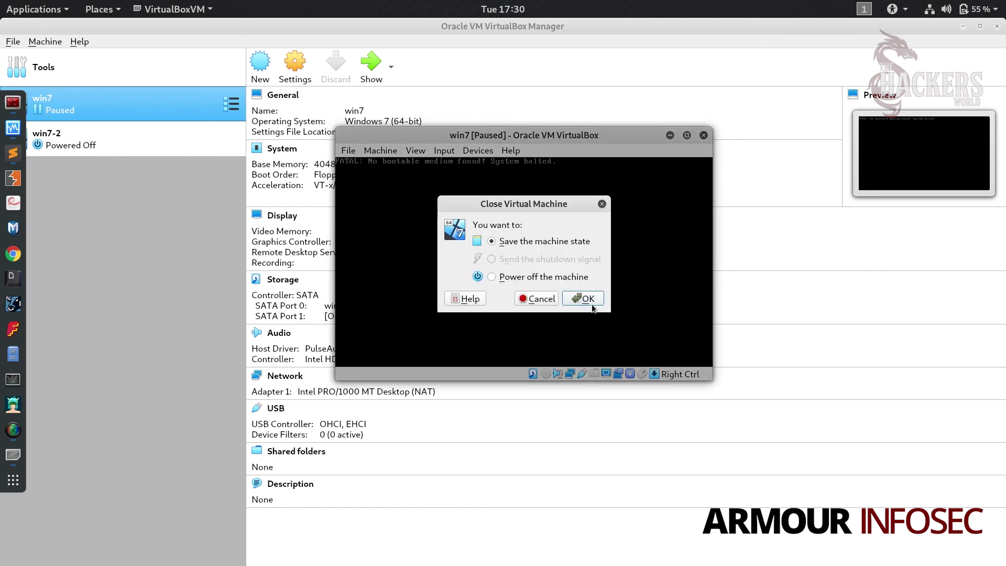
{"action": "left_click", "coordinate": [558, 279]}
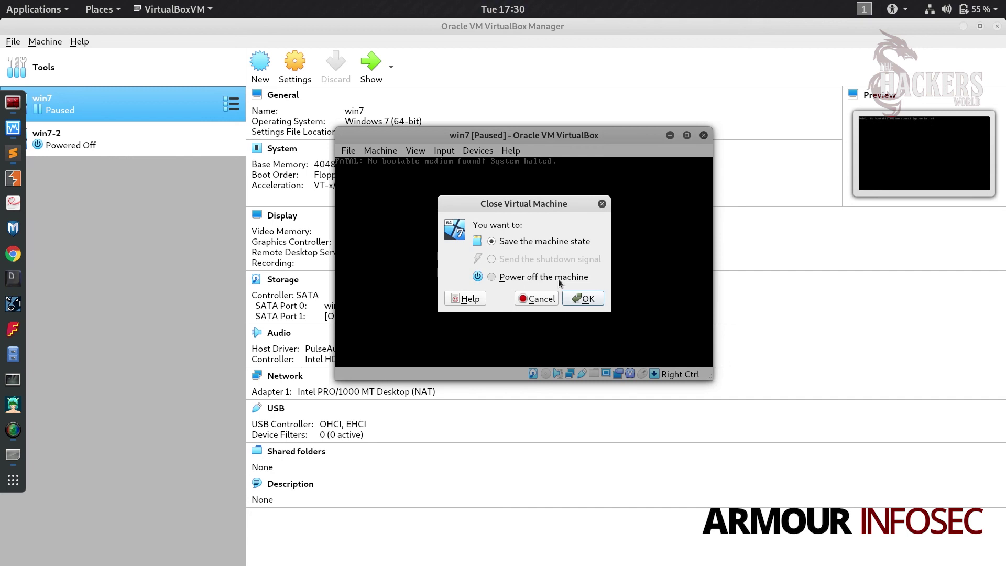